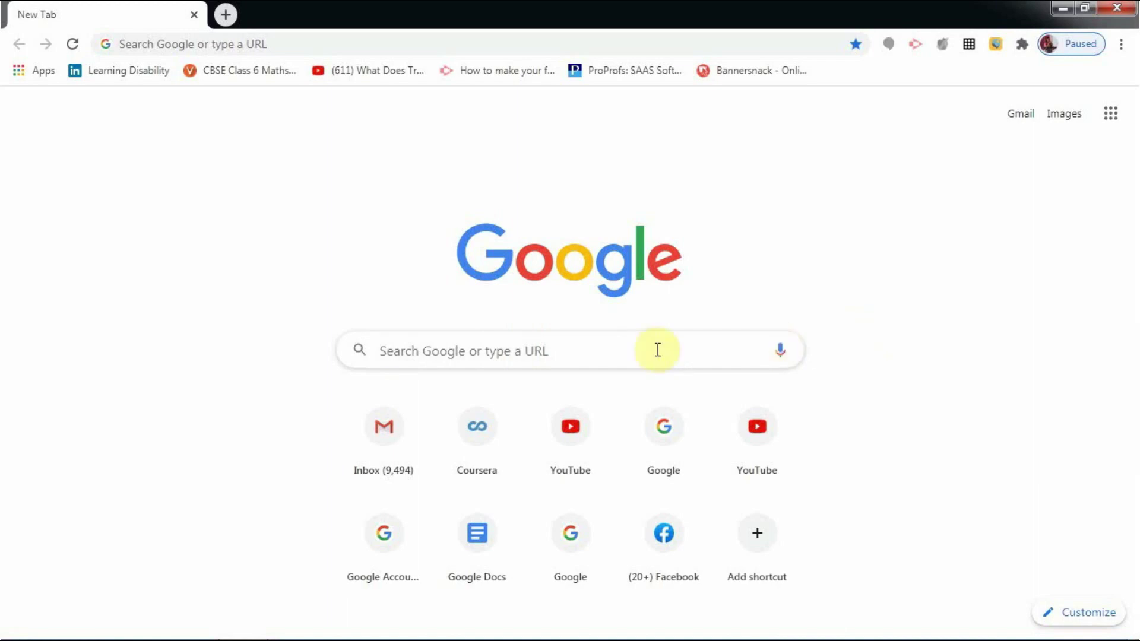
Search Google for youtube.com and open the YouTube site from the results.
click(617, 348)
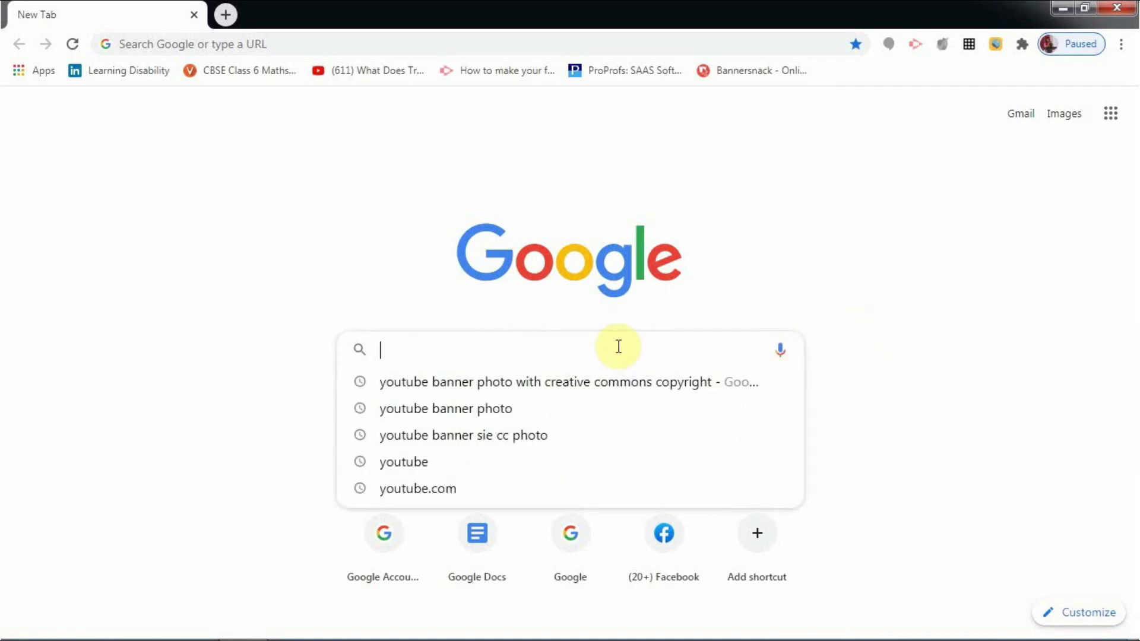
text(y)
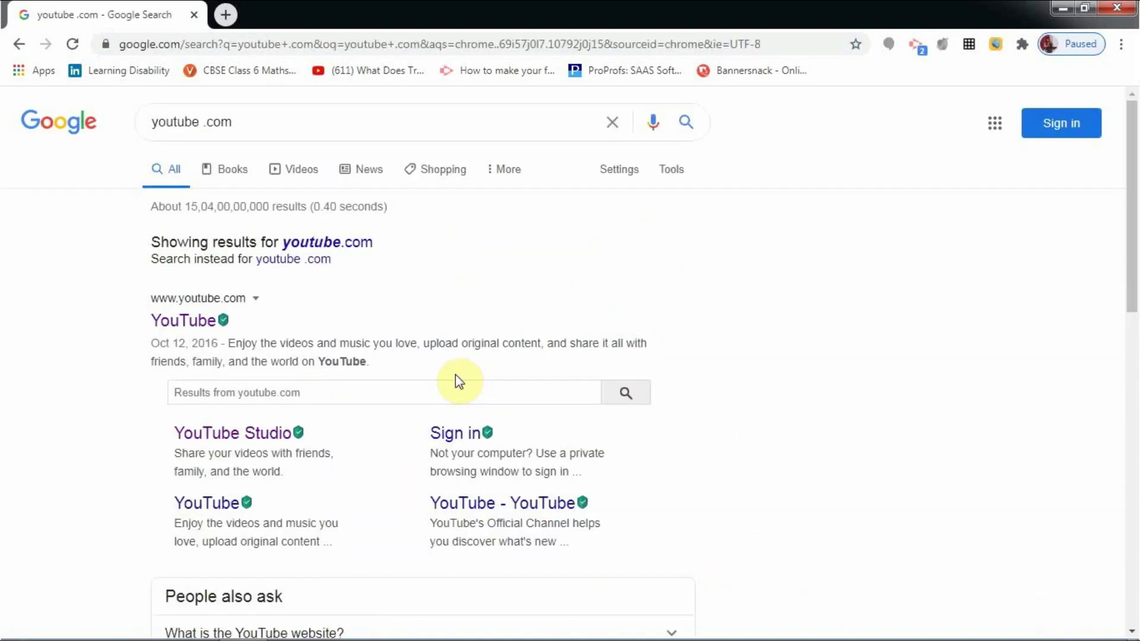
scroll(456, 381, down, 2)
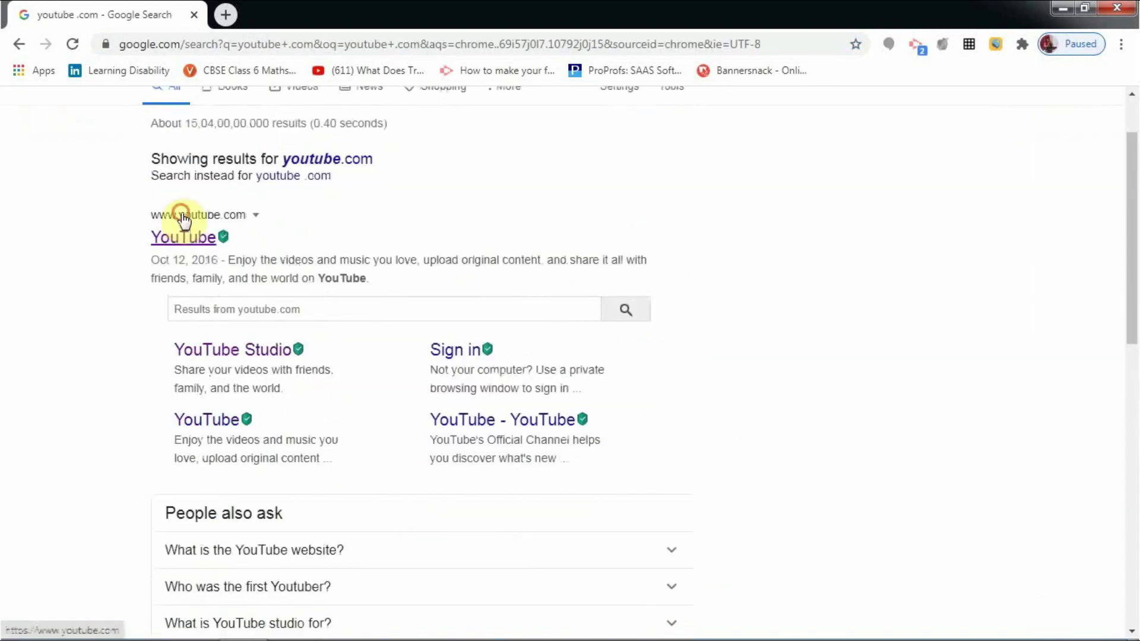
click(184, 221)
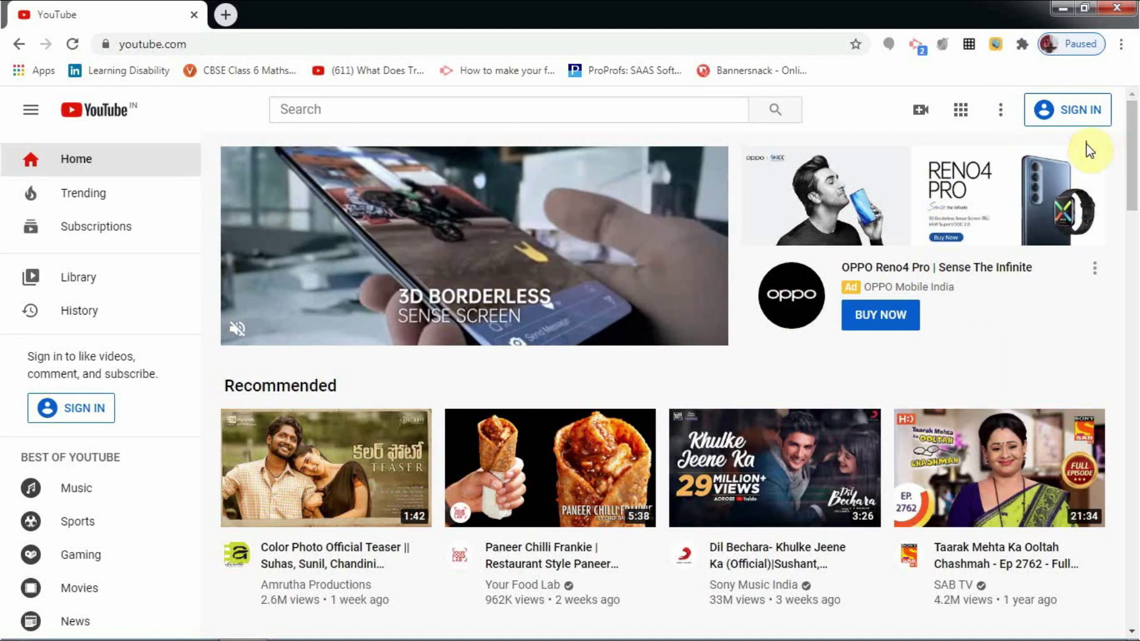
Sign in to YouTube by picking the Google account on the Choose an account page.
click(1064, 115)
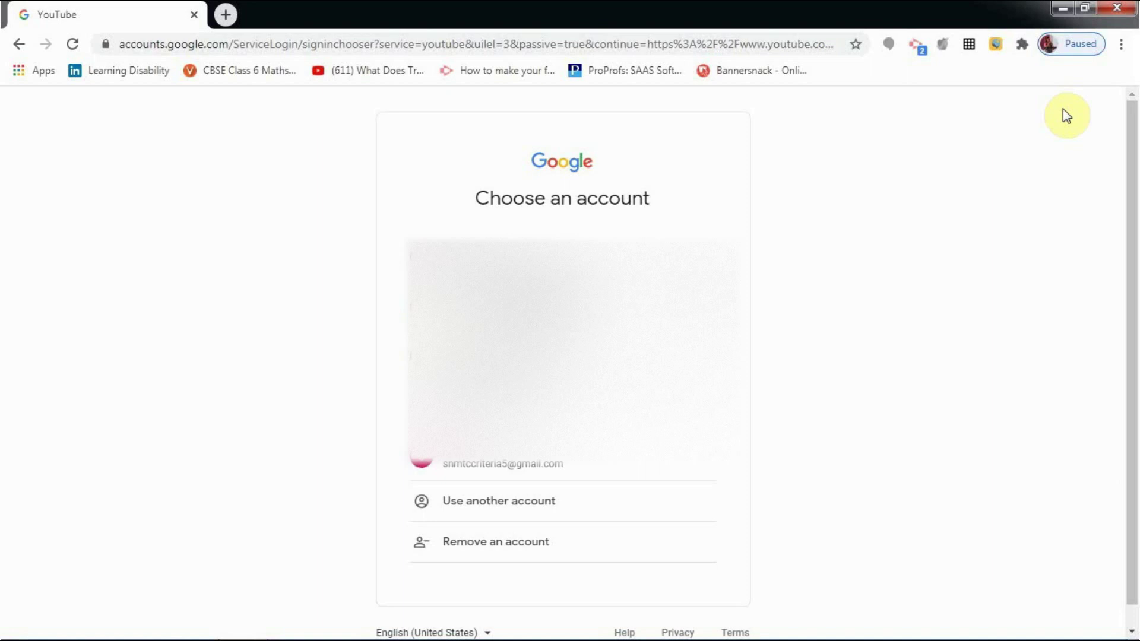
click(526, 462)
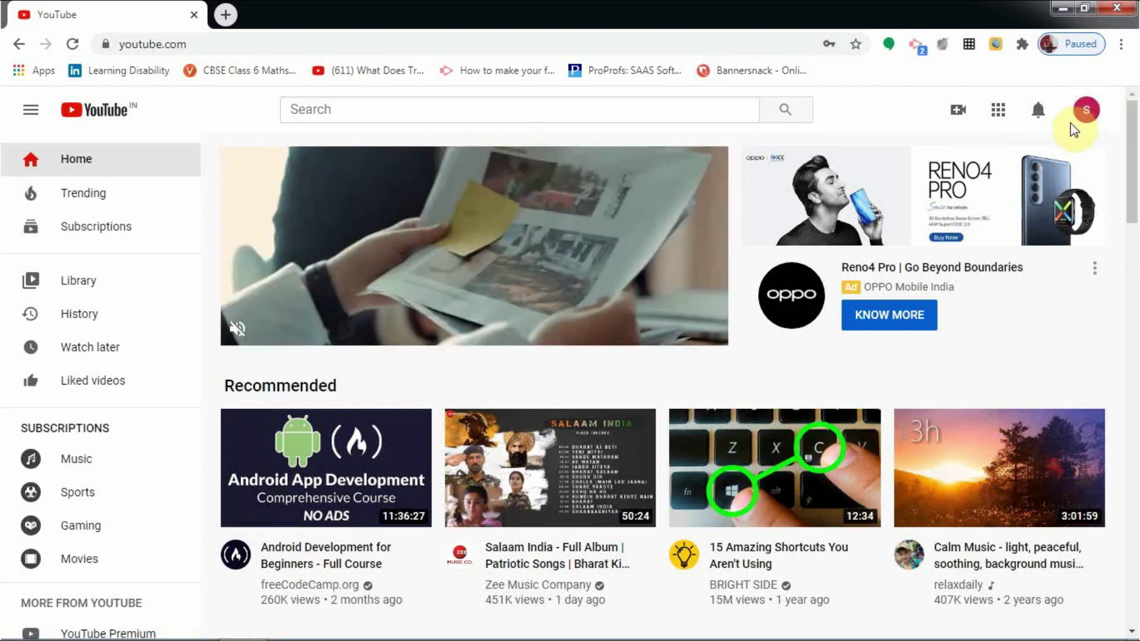
Choose Create a channel from the avatar menu and press GET STARTED.
click(1085, 110)
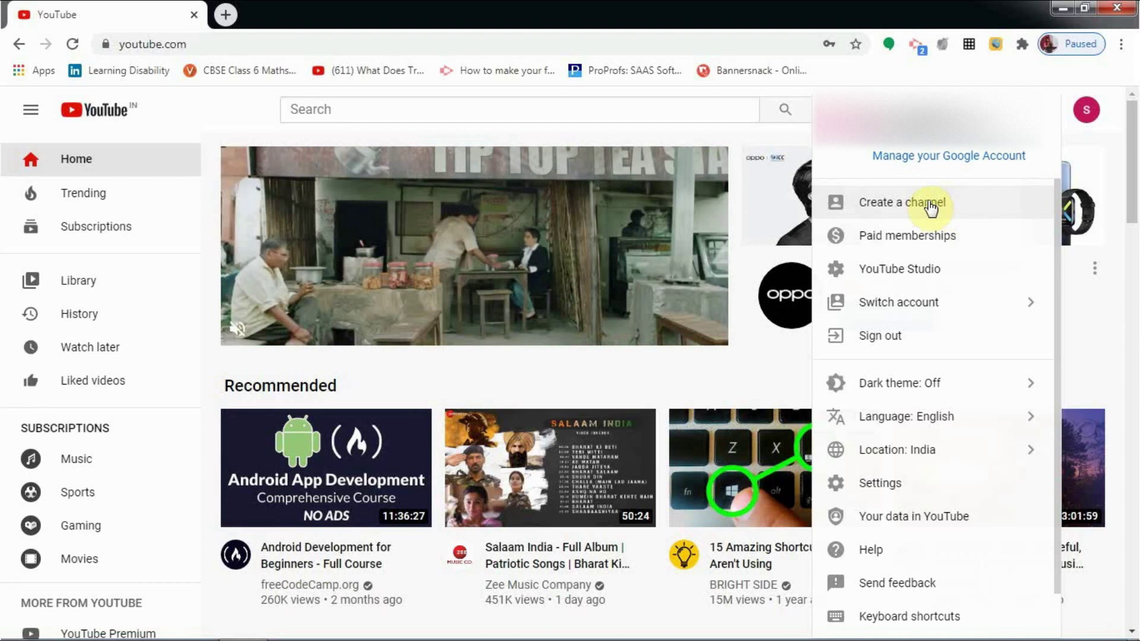
click(930, 208)
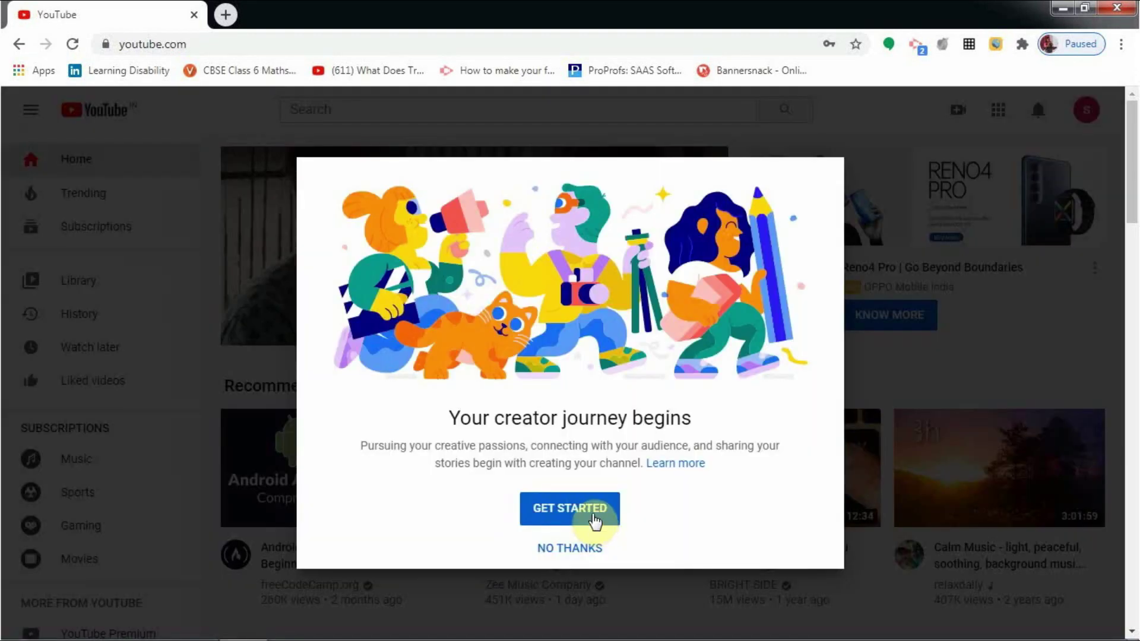
click(593, 515)
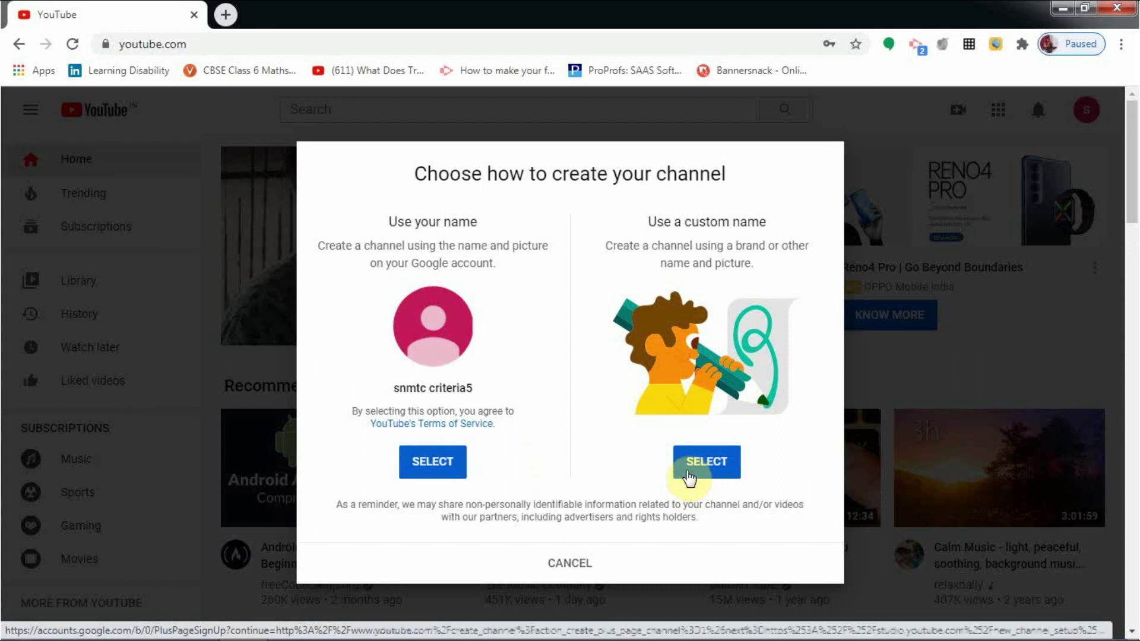
Create the channel under the custom name 'Reframing Thoughts', accepting the separate-account consent.
click(688, 472)
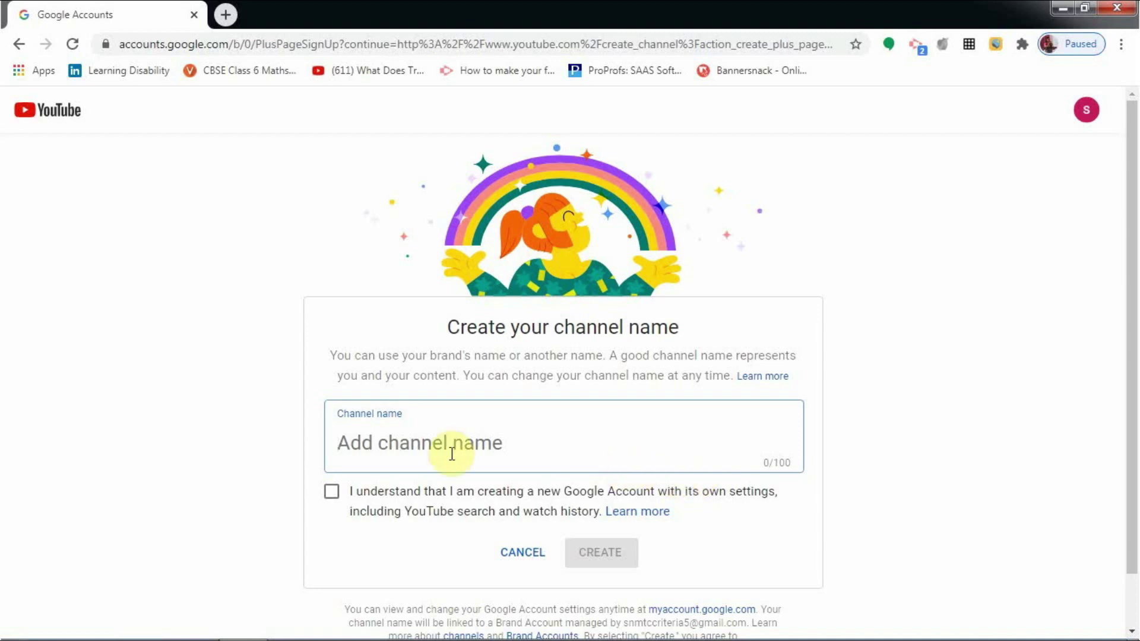
text(Re)
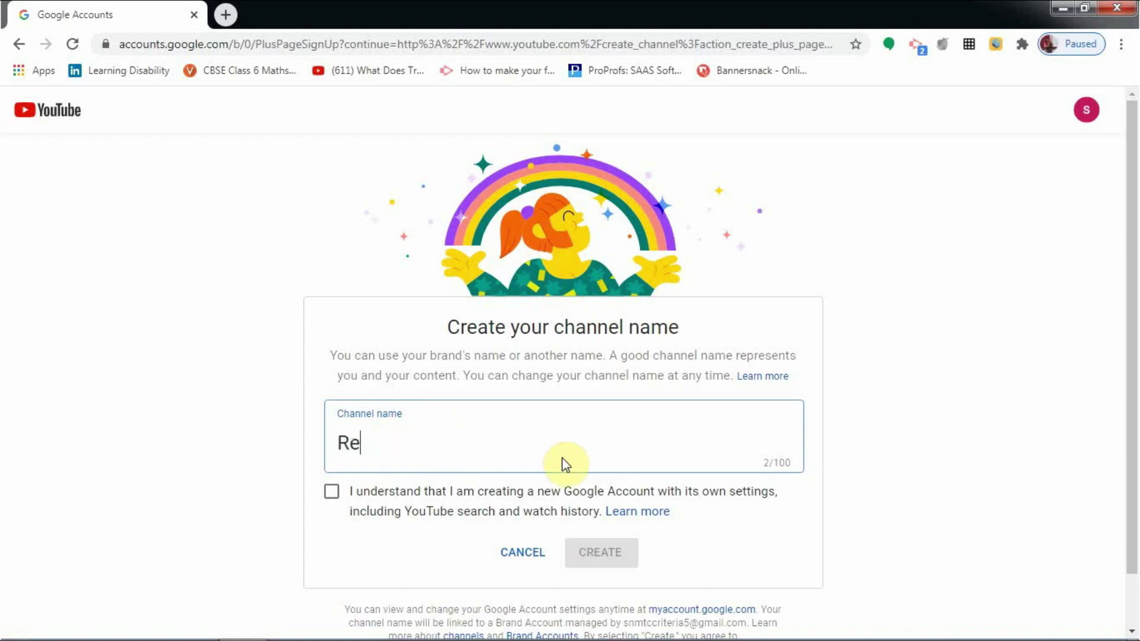
text(framing Thoughts)
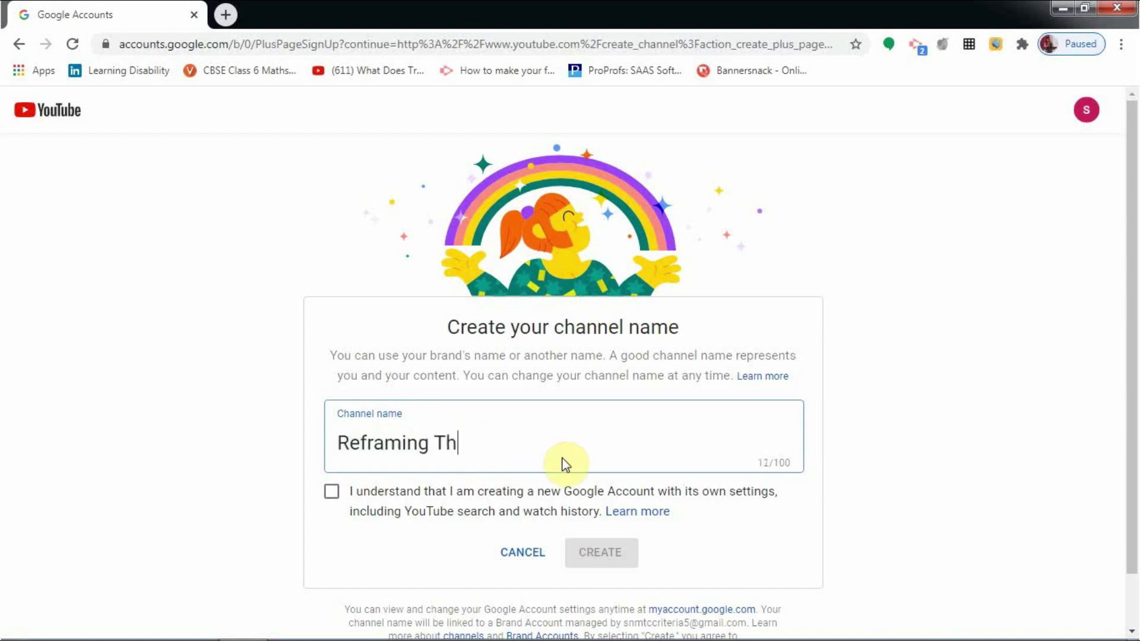
click(387, 514)
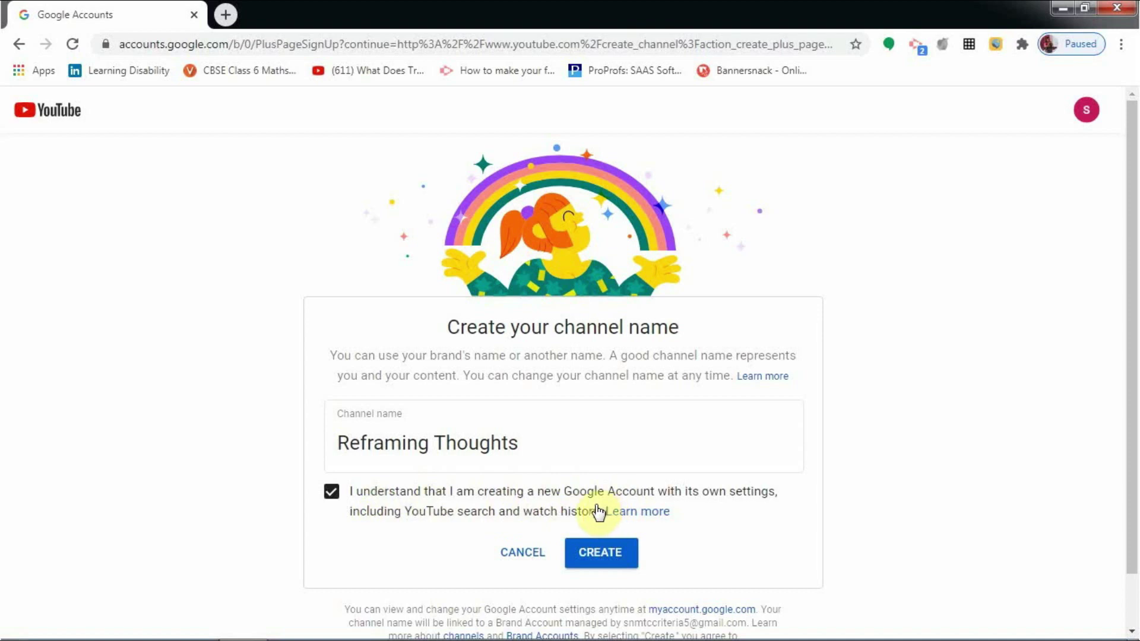
click(600, 563)
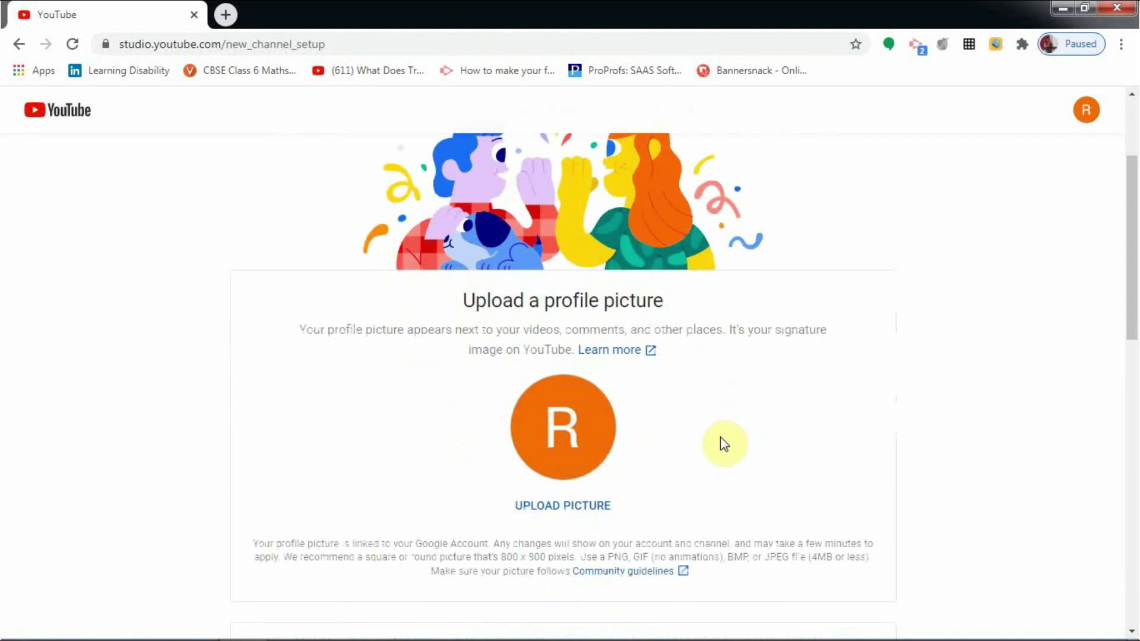
Upload the sunset photo as the profile picture and move to the channel description box.
click(563, 418)
click(307, 466)
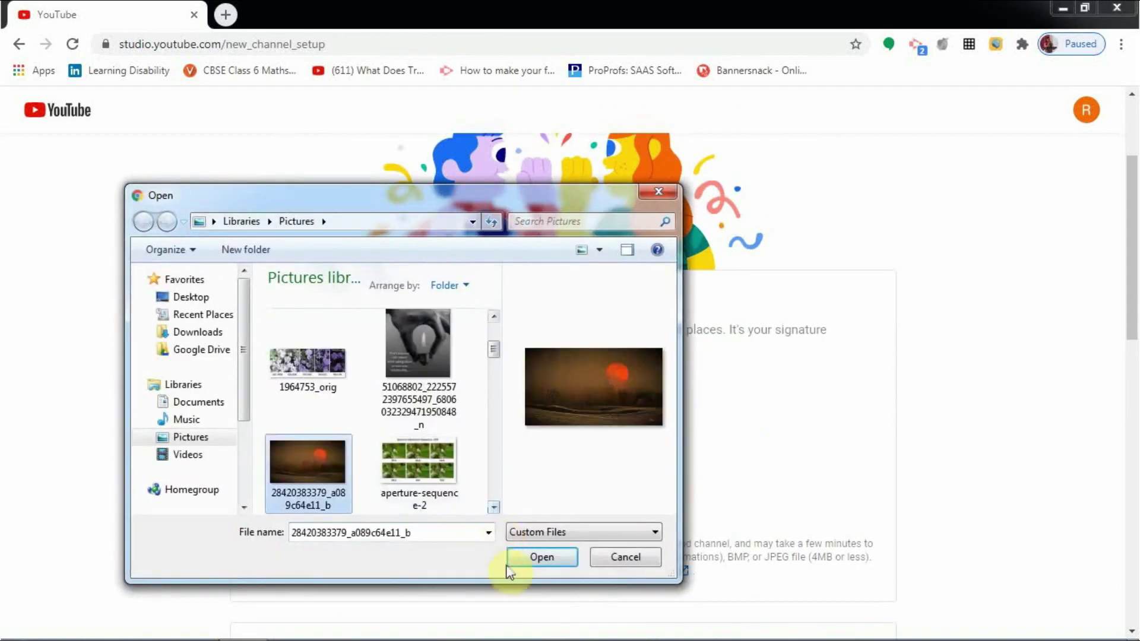
click(540, 558)
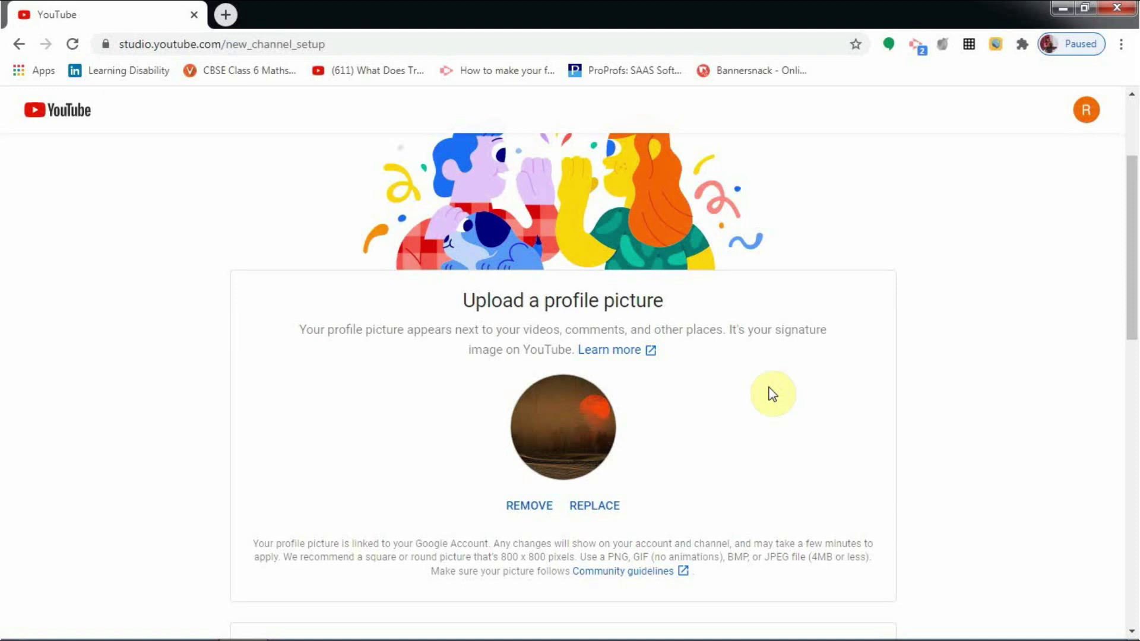
scroll(771, 393, down, 5)
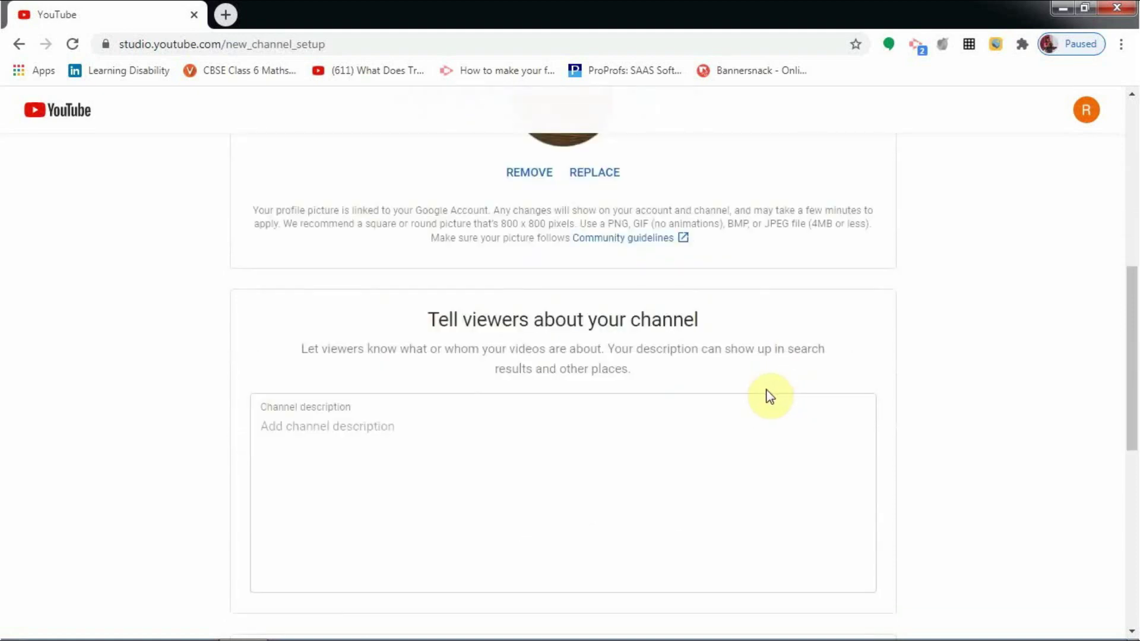
click(443, 448)
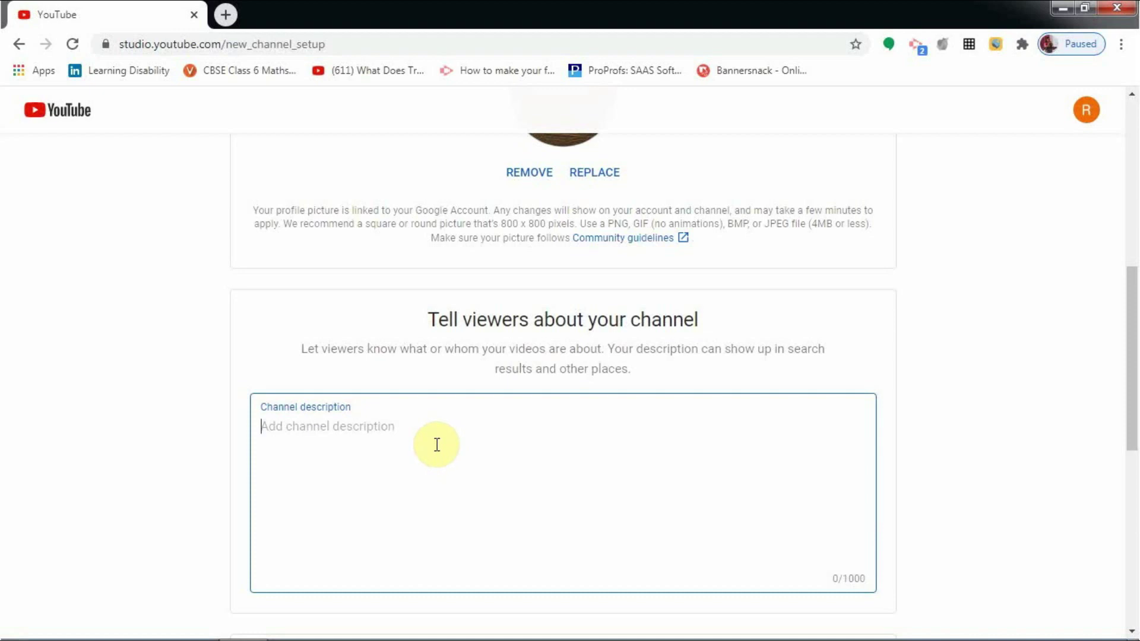
Pass the custom link field and save the channel setup with SAVE AND CONTINUE.
scroll(397, 417, down, 2)
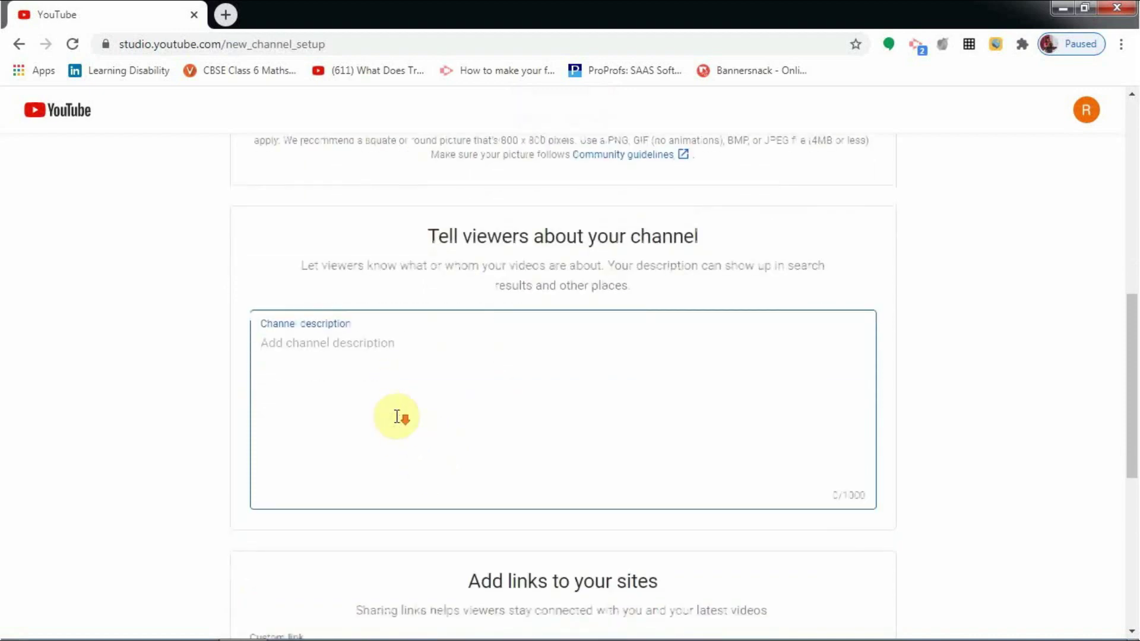
scroll(396, 416, down, 4)
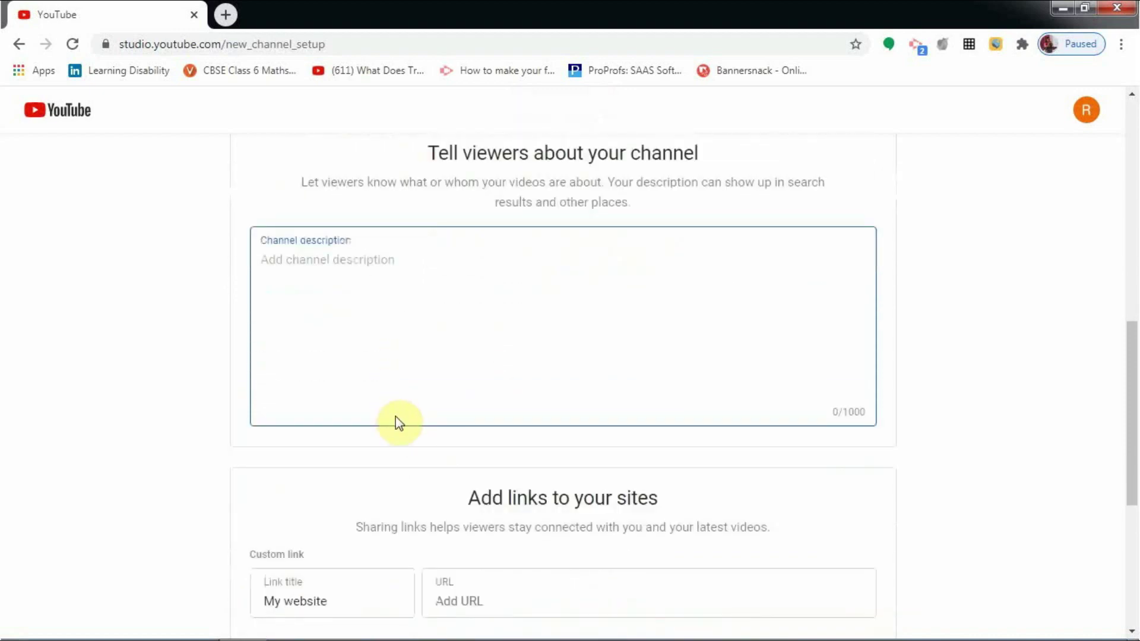
scroll(399, 423, down, 2)
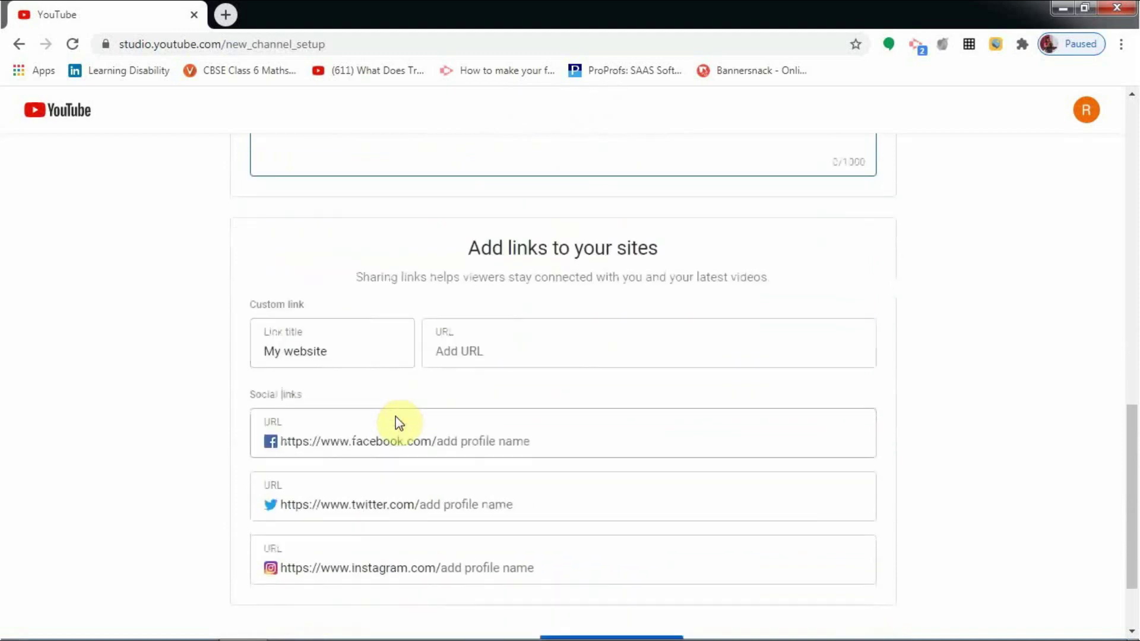
click(503, 347)
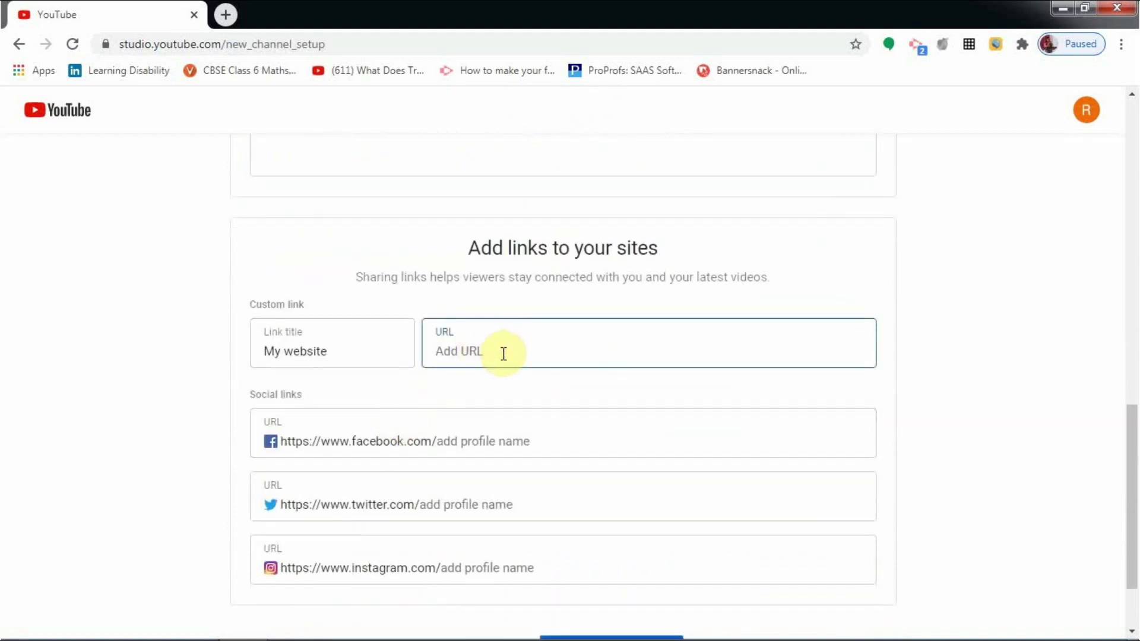
scroll(582, 442, down, 2)
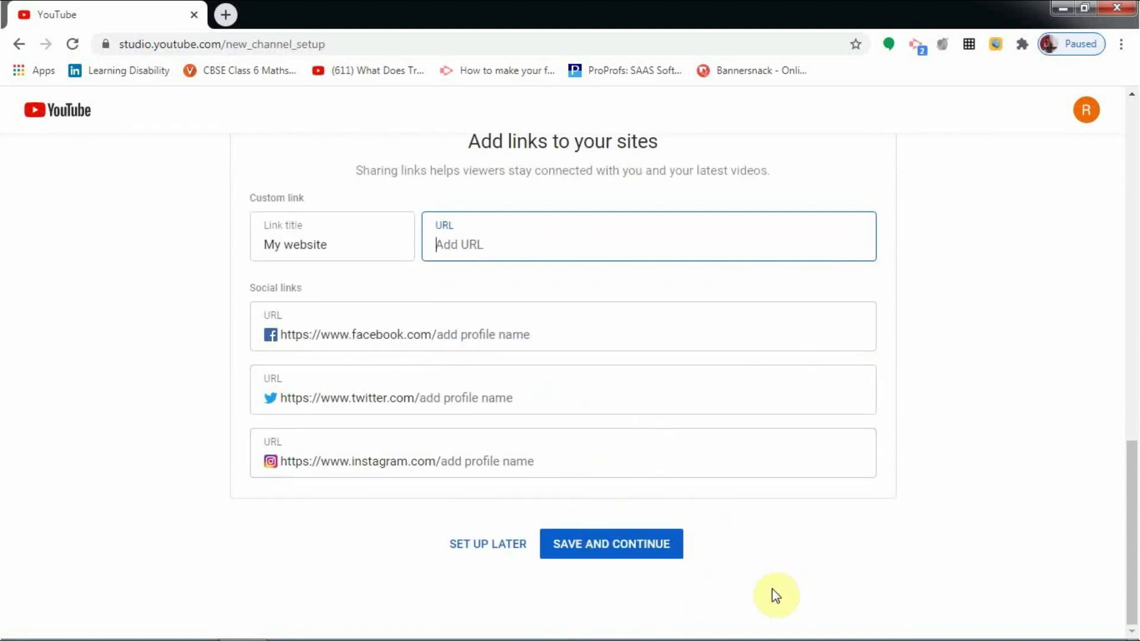
click(654, 558)
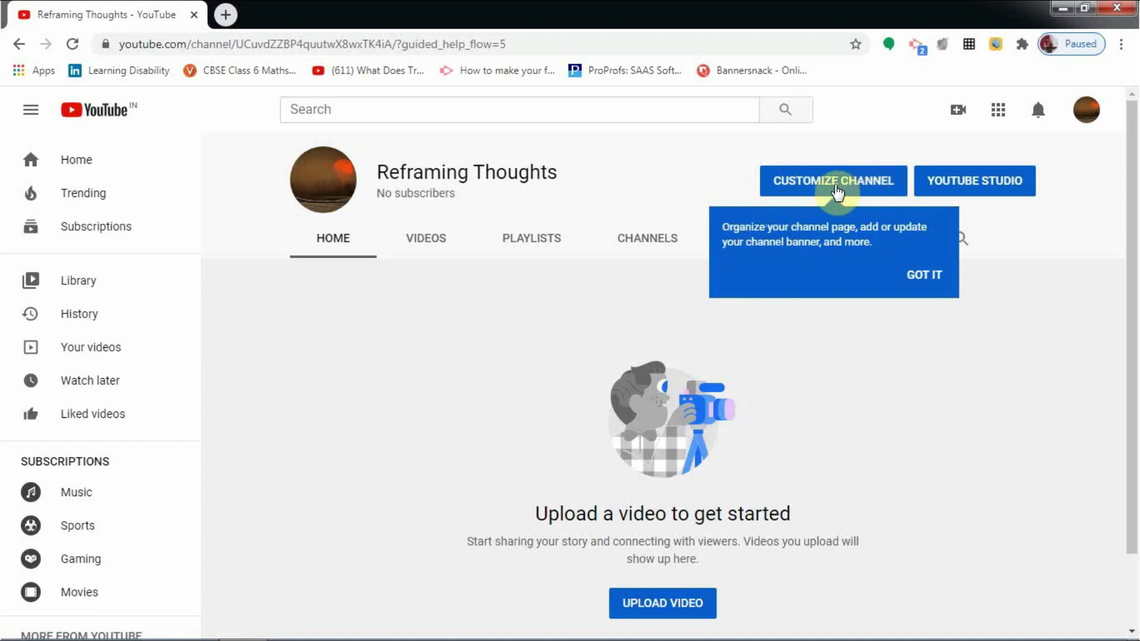
Dismiss the customization tip and bring up Add channel art on the banner.
click(838, 189)
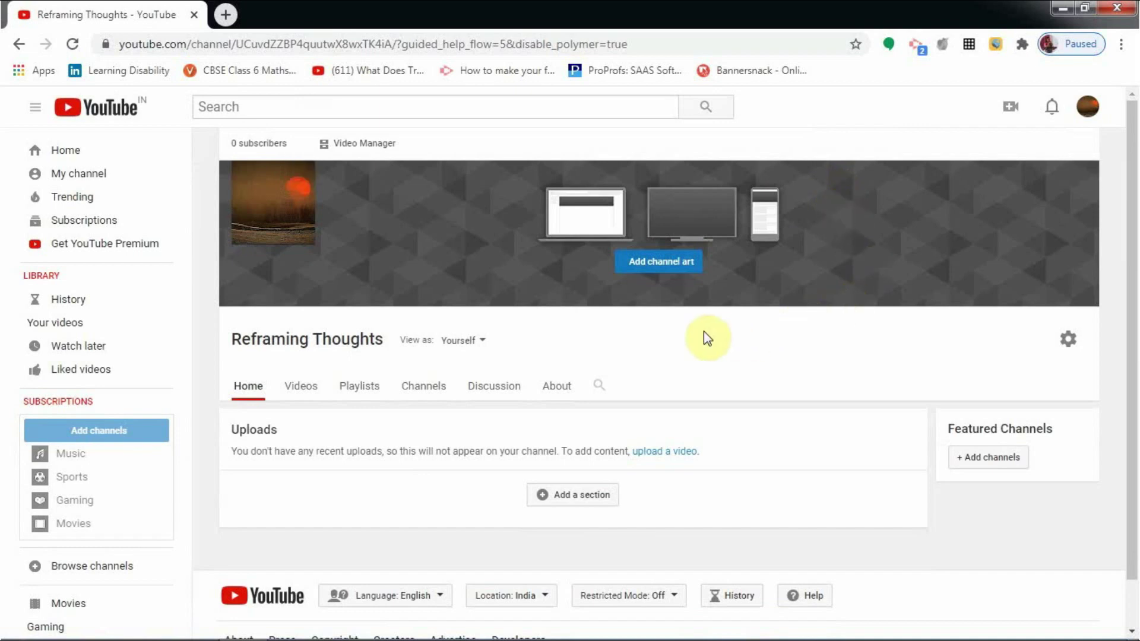
click(677, 271)
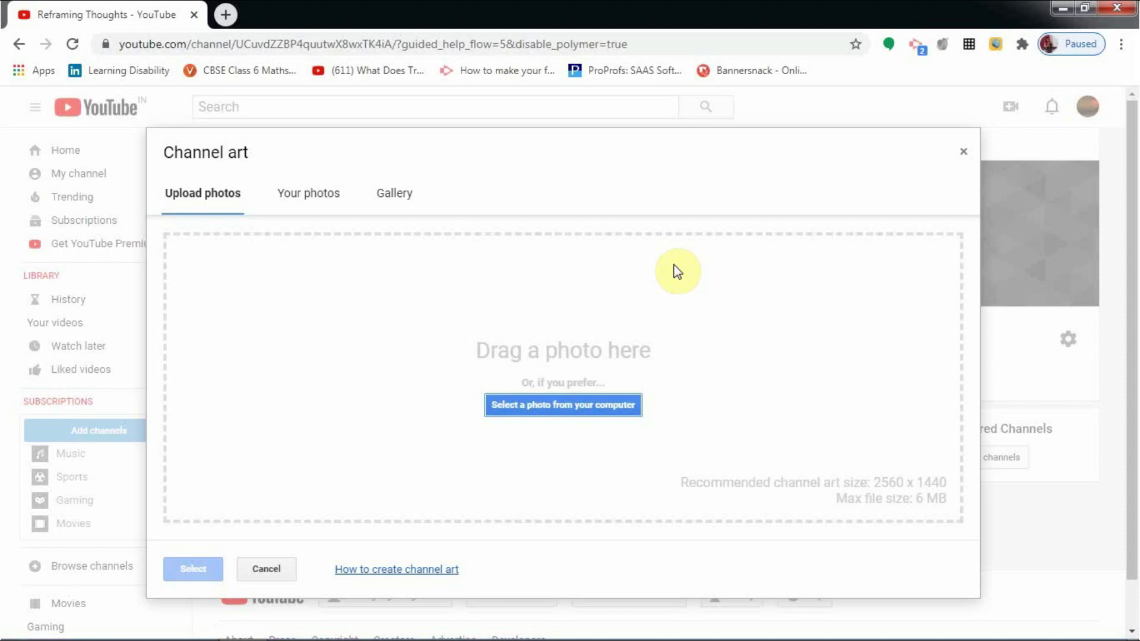
Choose the sunrise-over-the-earth image from the computer and upload it as channel art.
click(564, 411)
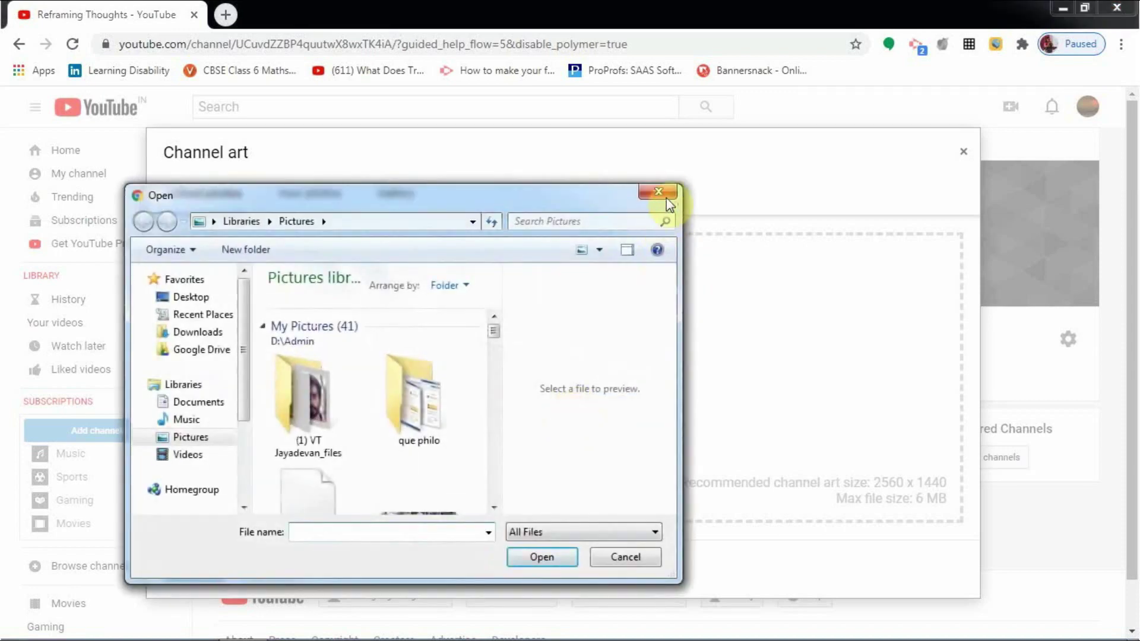
click(663, 191)
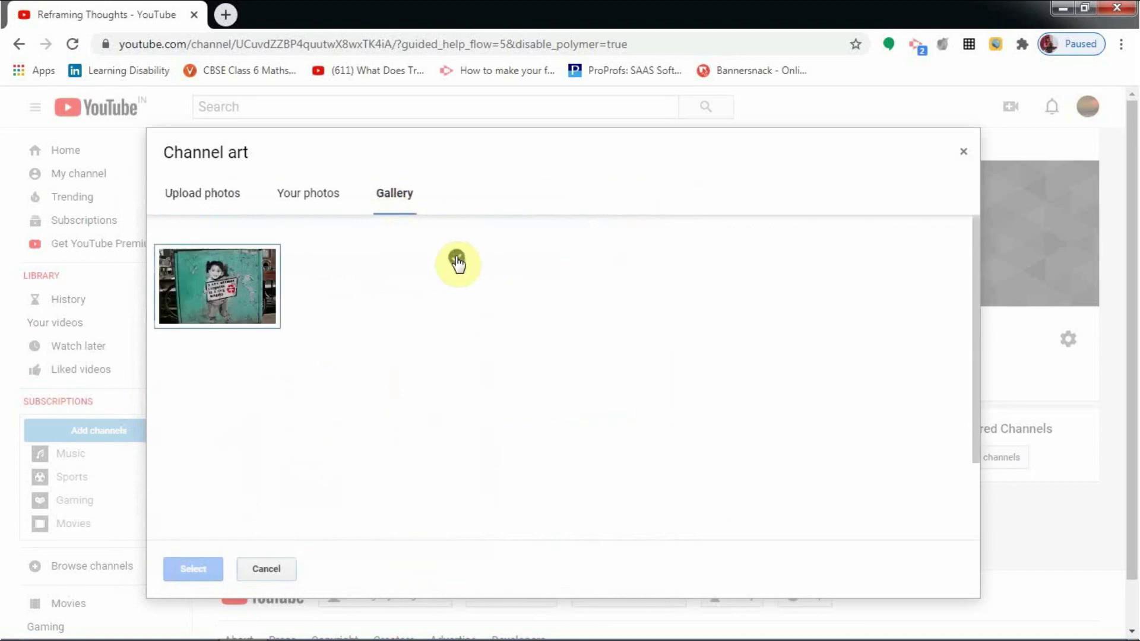
mouse_move(458, 317)
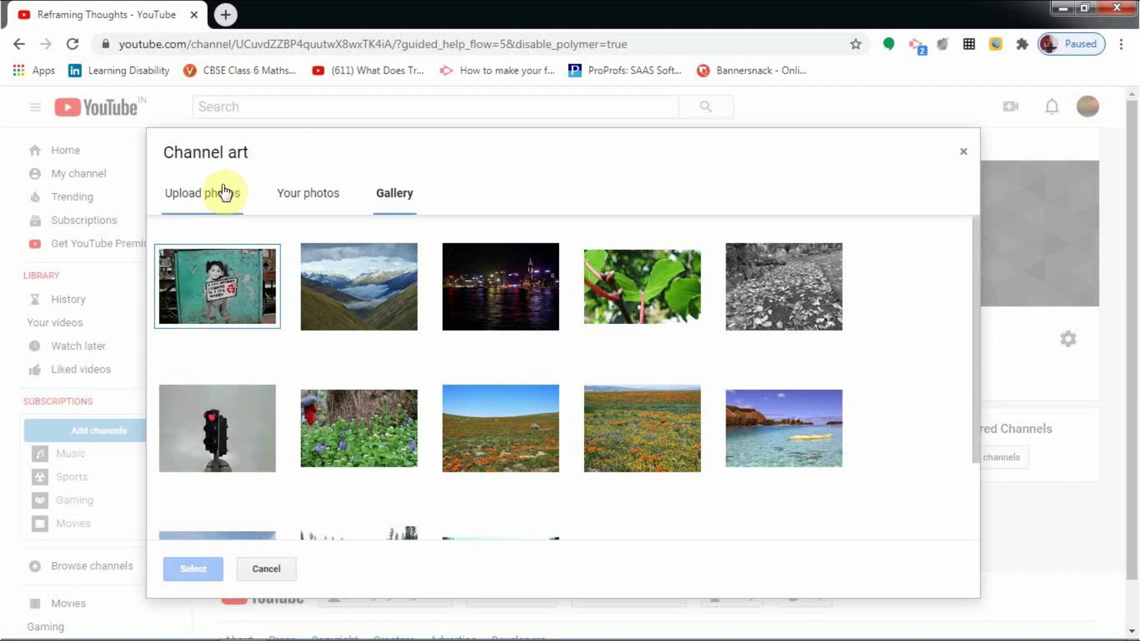
click(196, 198)
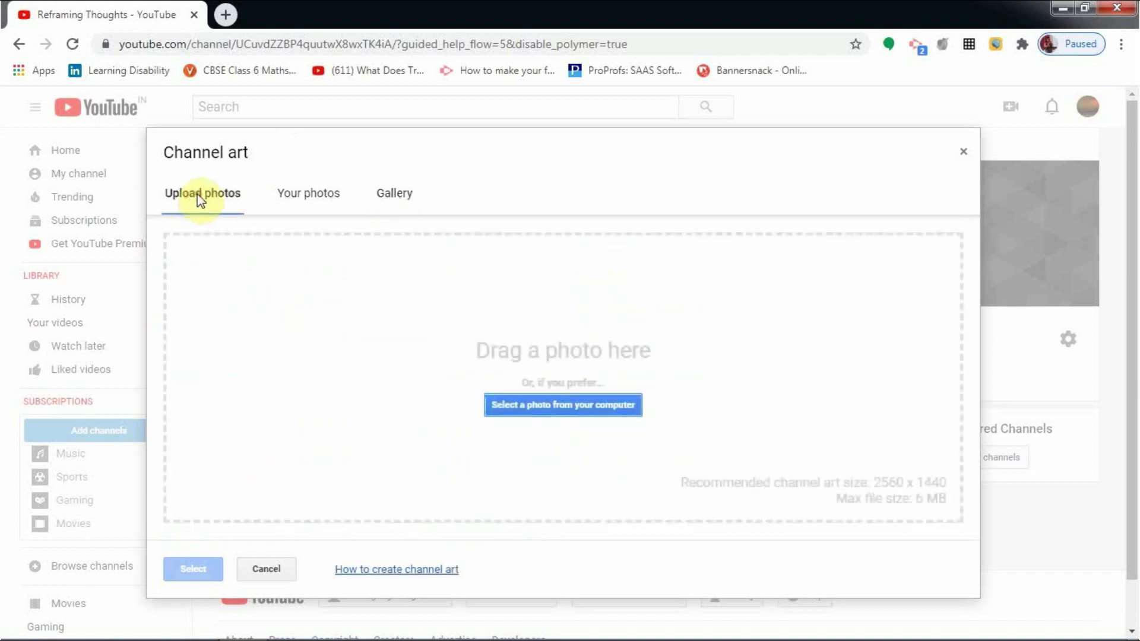
click(552, 407)
drag(493, 414, 490, 444)
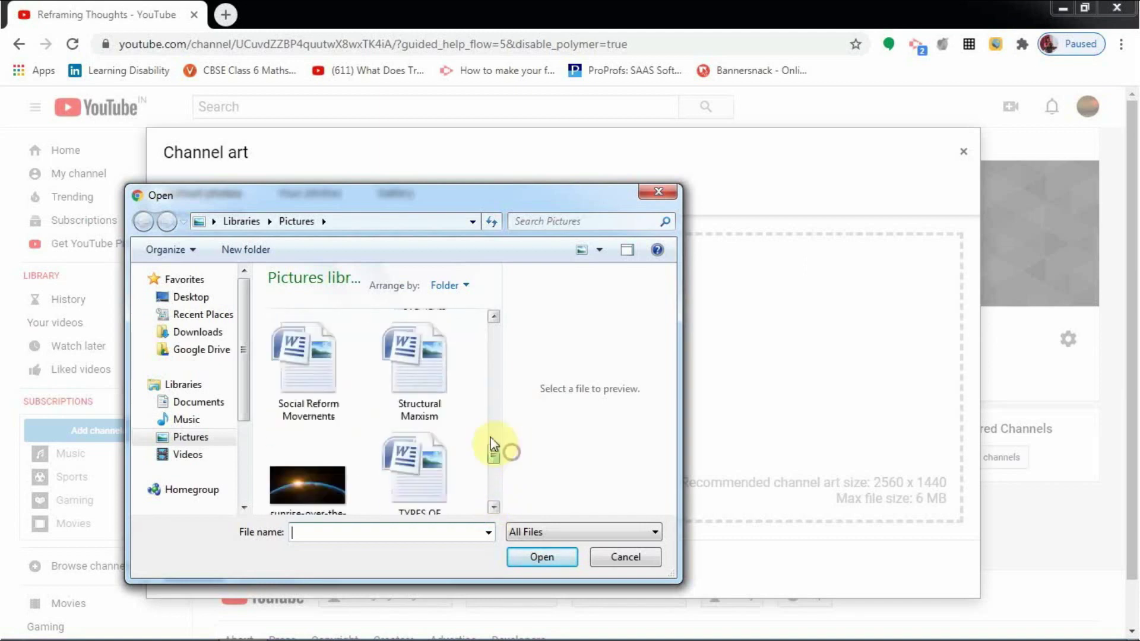
click(332, 475)
click(541, 558)
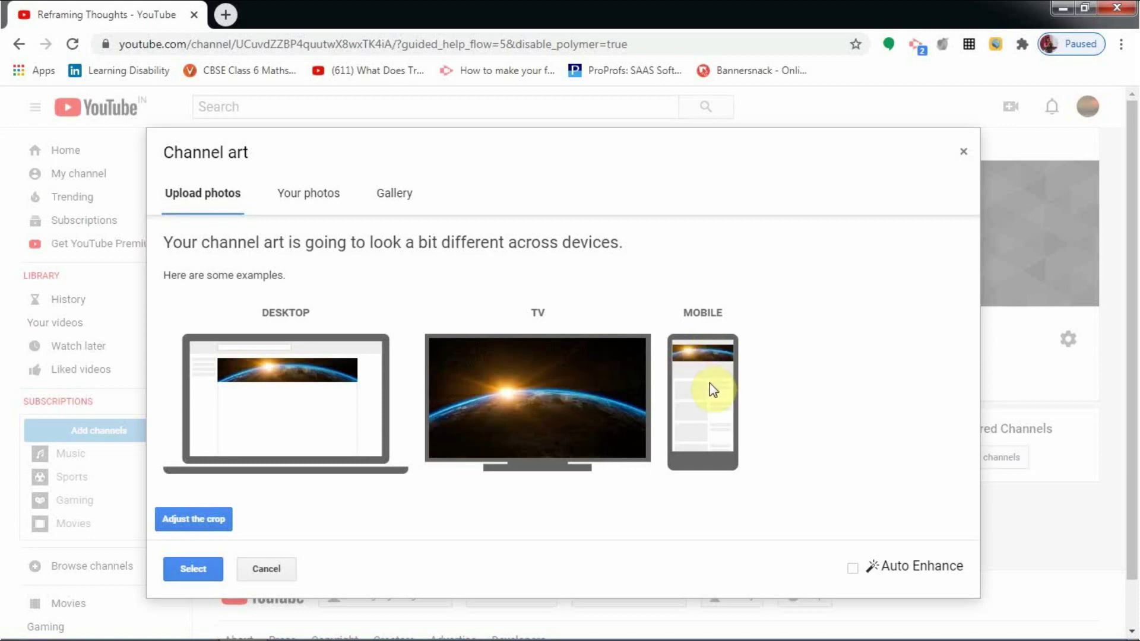
Shift the banner crop slightly left and apply the sunrise image as the channel banner.
click(187, 516)
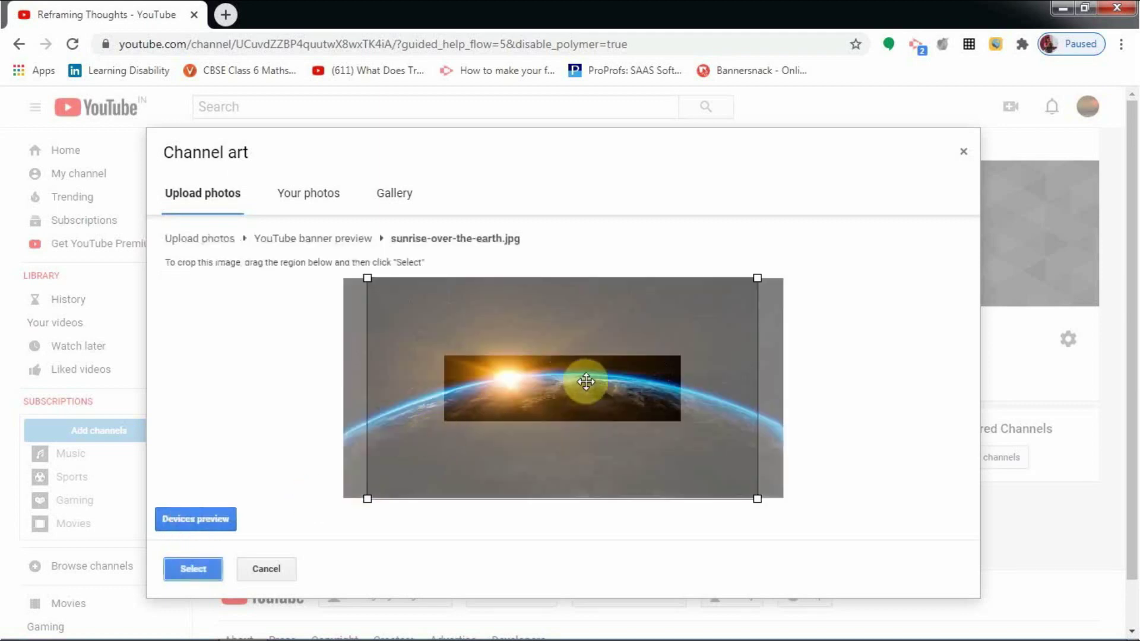
drag(586, 382, 582, 386)
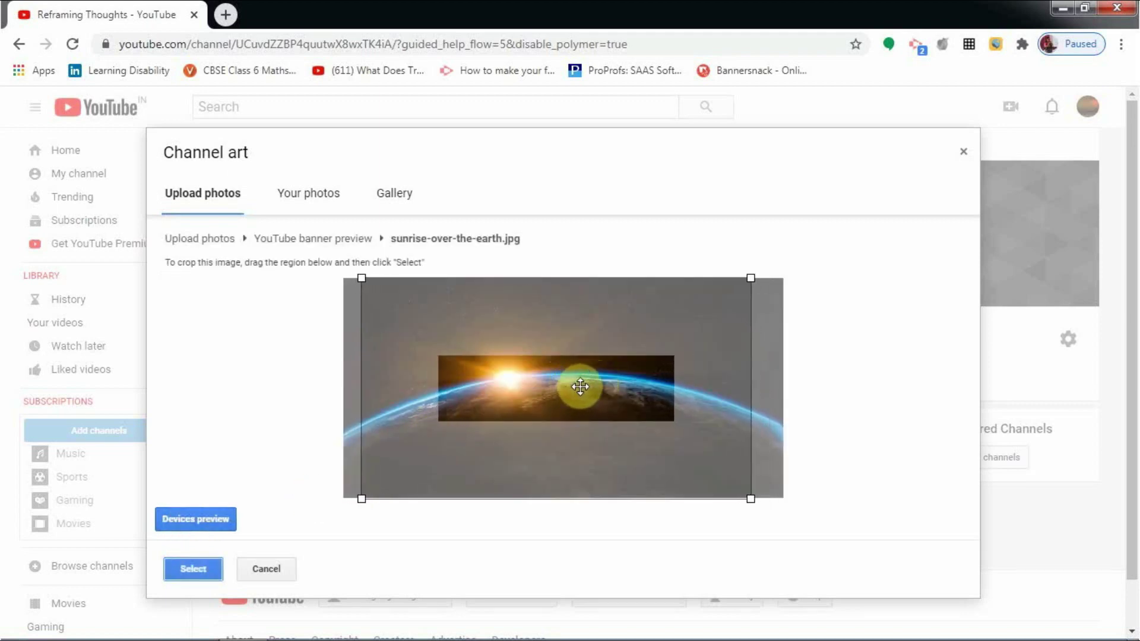
click(223, 567)
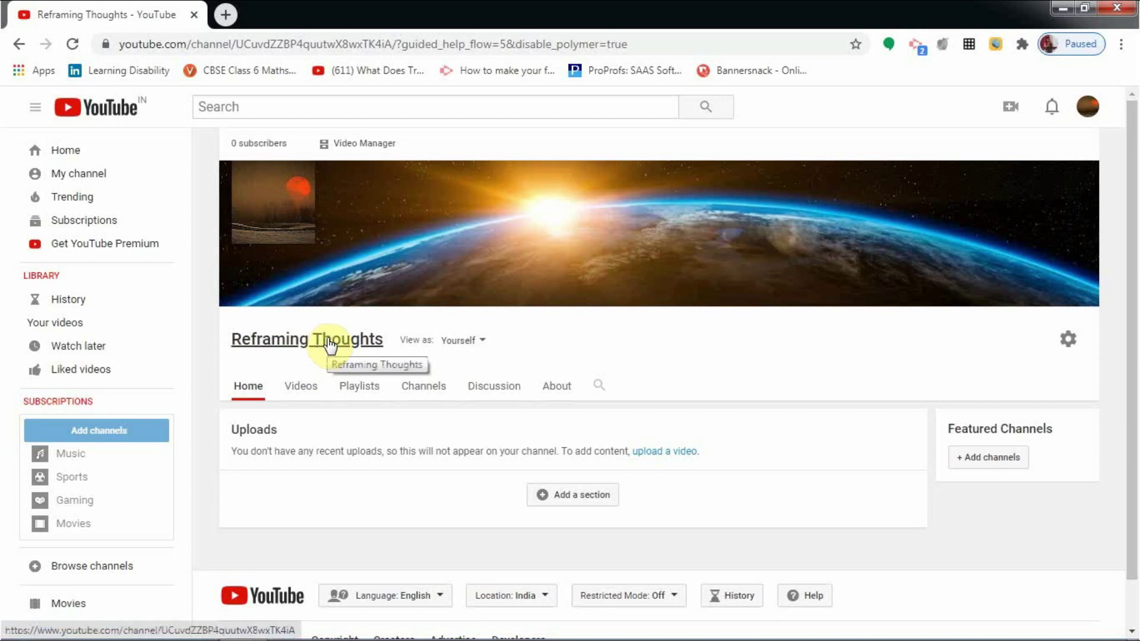
Open the profile picture editor, close the channel icon prompt, then open the banner's editing options.
click(301, 175)
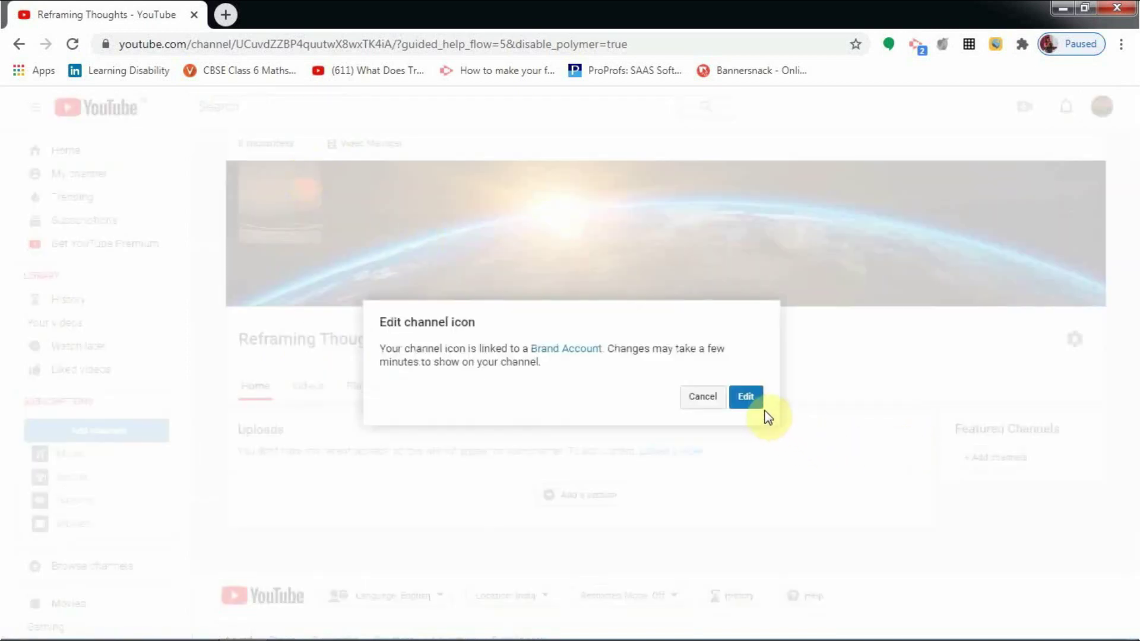
click(703, 397)
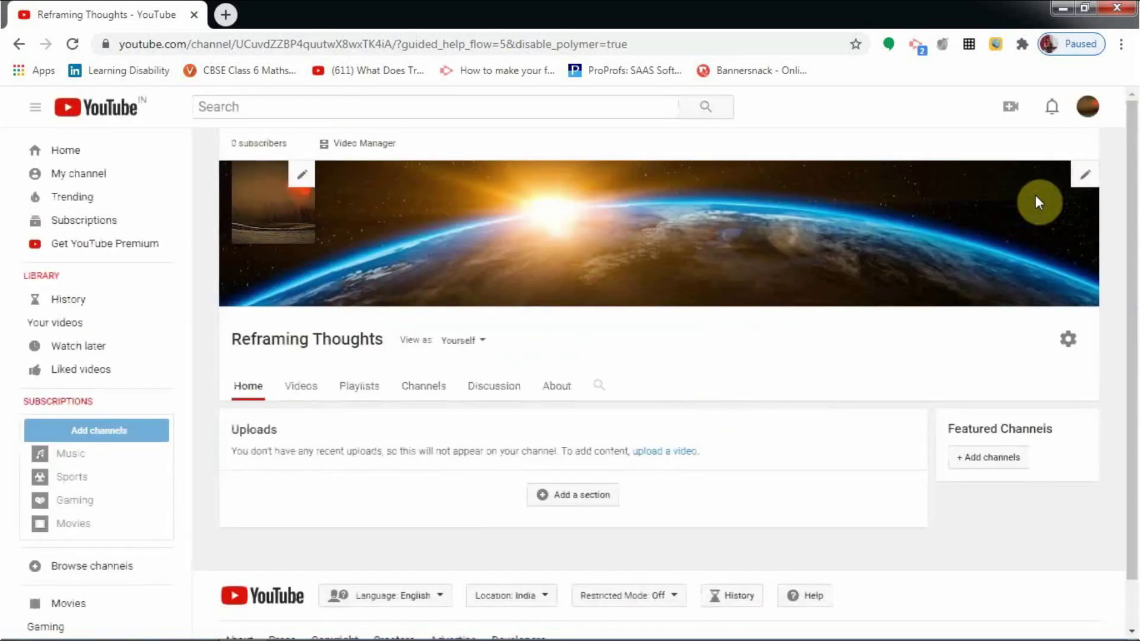
click(1083, 176)
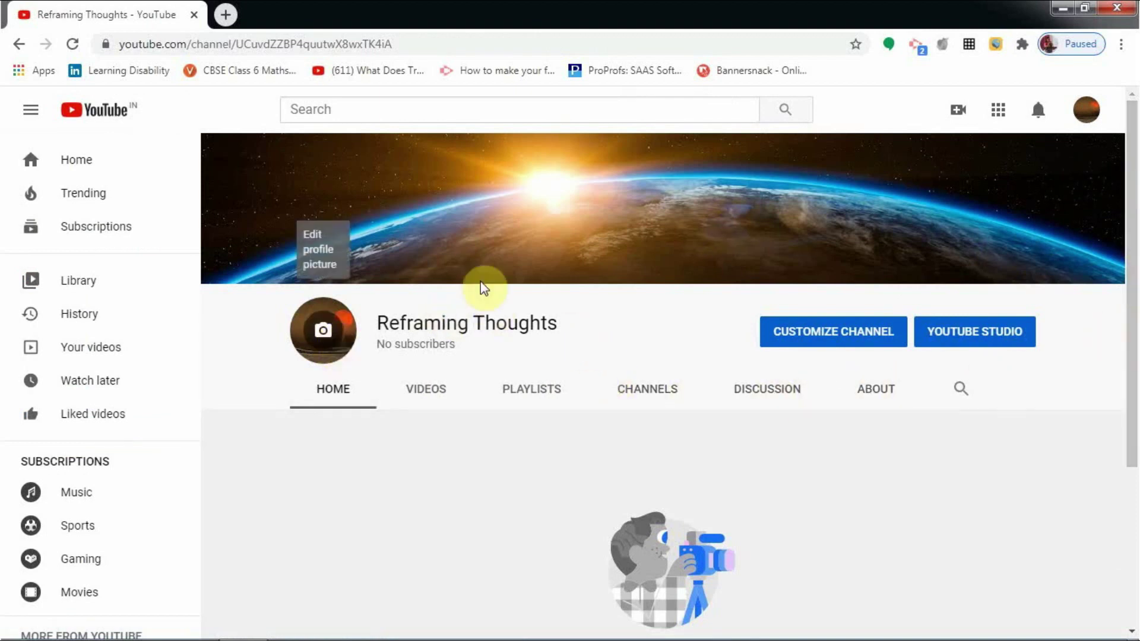
mouse_move(789, 198)
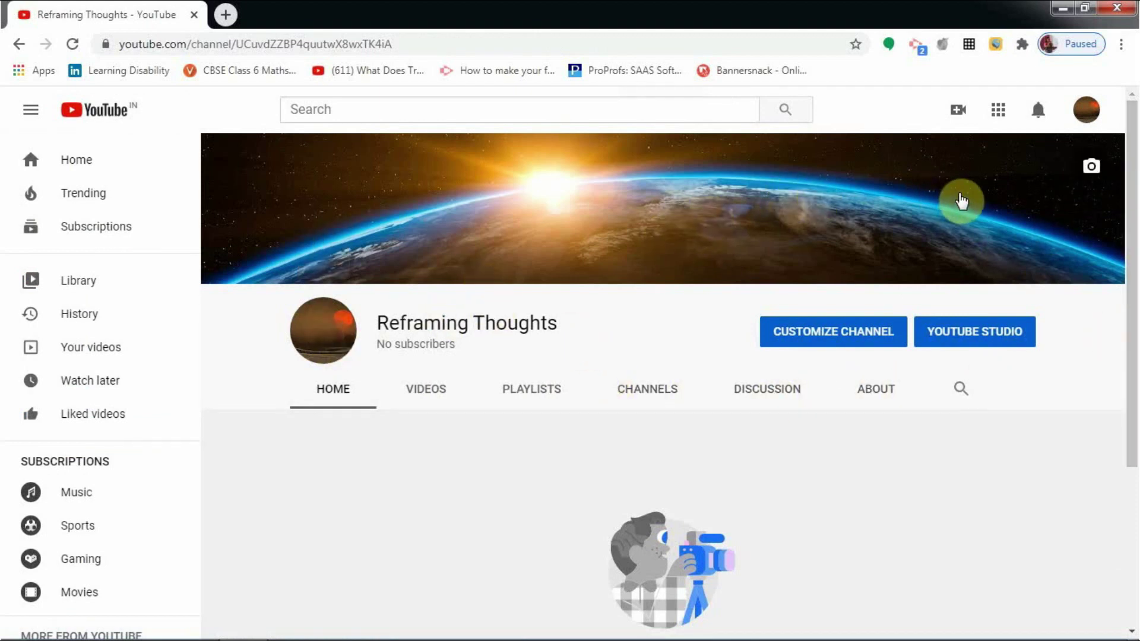